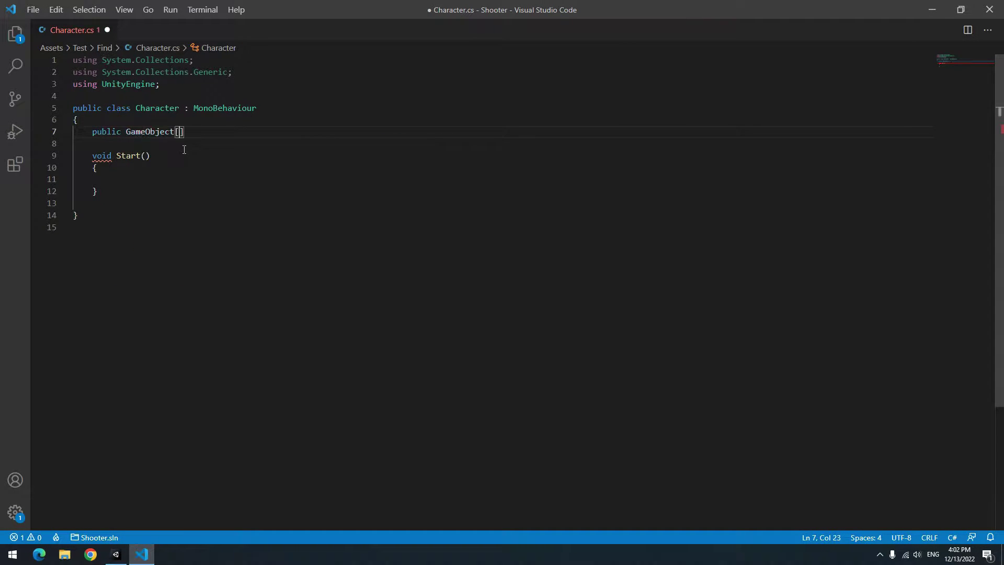
text( AllObjects;)
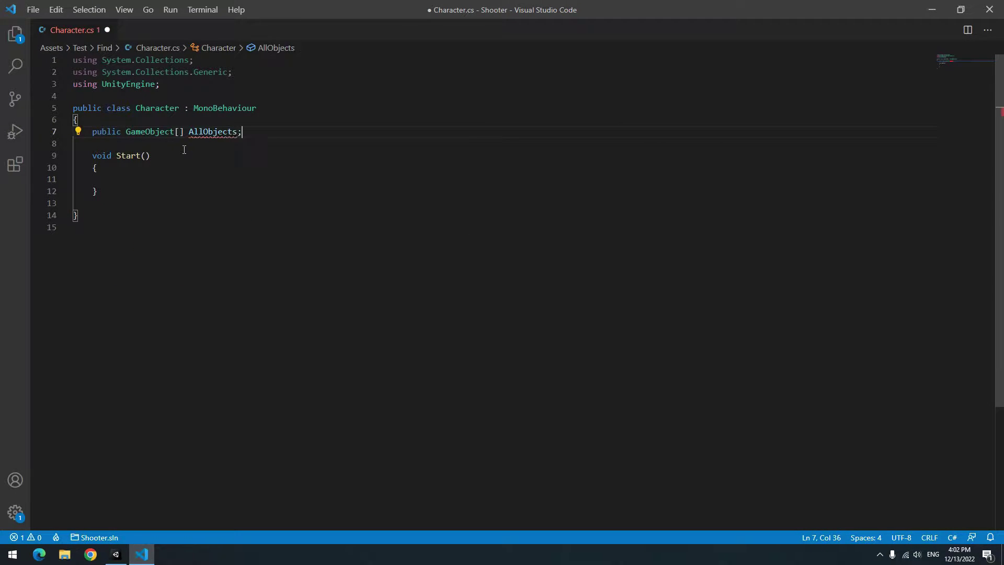
Declare the GameObject and float fields, including distance, below AllObjects.
key(Return)
text(public )
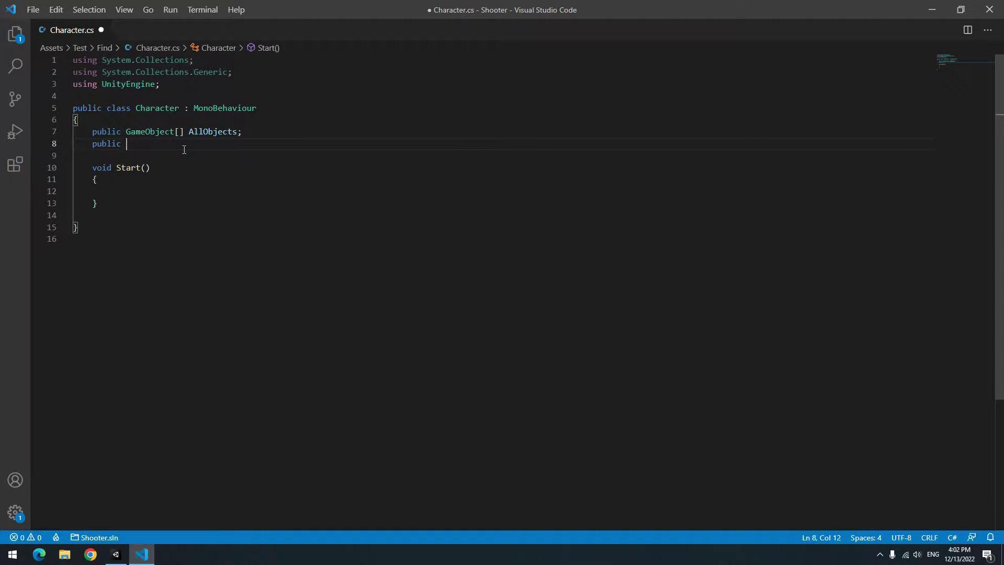
text(gam)
key(Return)
text(NearestOBJ;)
key(Return)
text(float distance;)
key(Return)
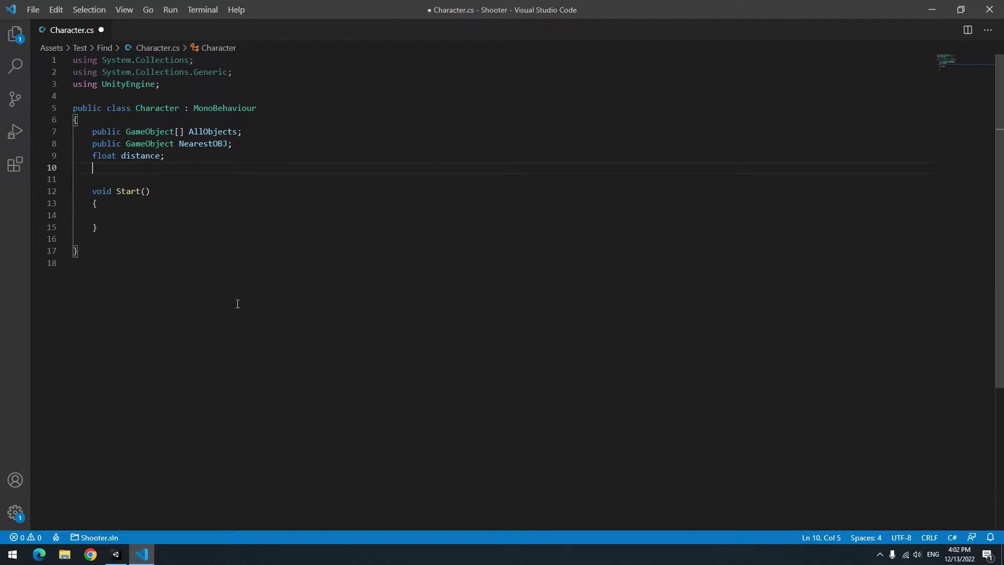
text(float nearestDistance;)
In Start, assign GameObject.FindGameObjectsWithTag("OBJ") to AllObjects.
click(135, 218)
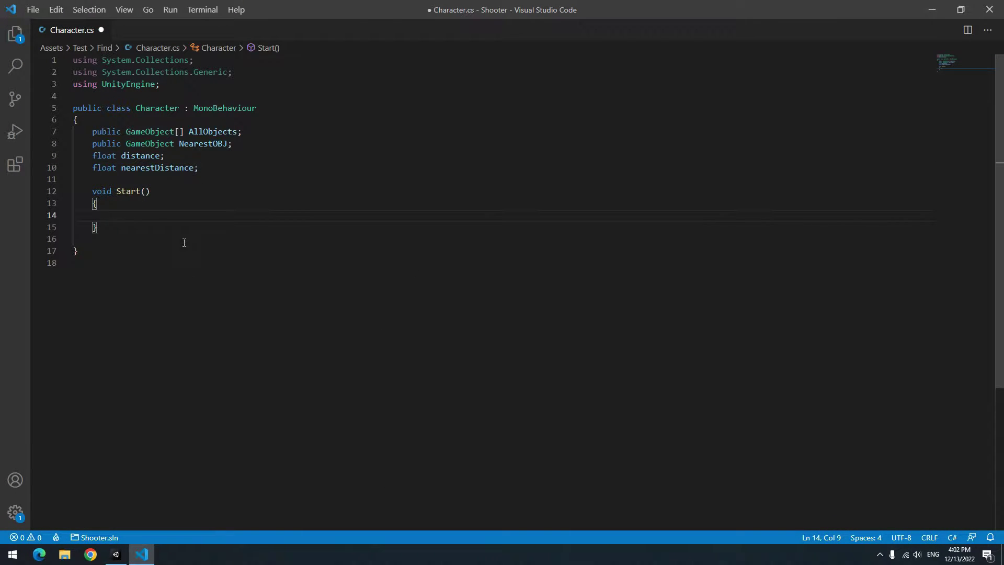
text(al)
key(Tab)
text(gam)
key(Tab)
text(.f)
key(Tab)
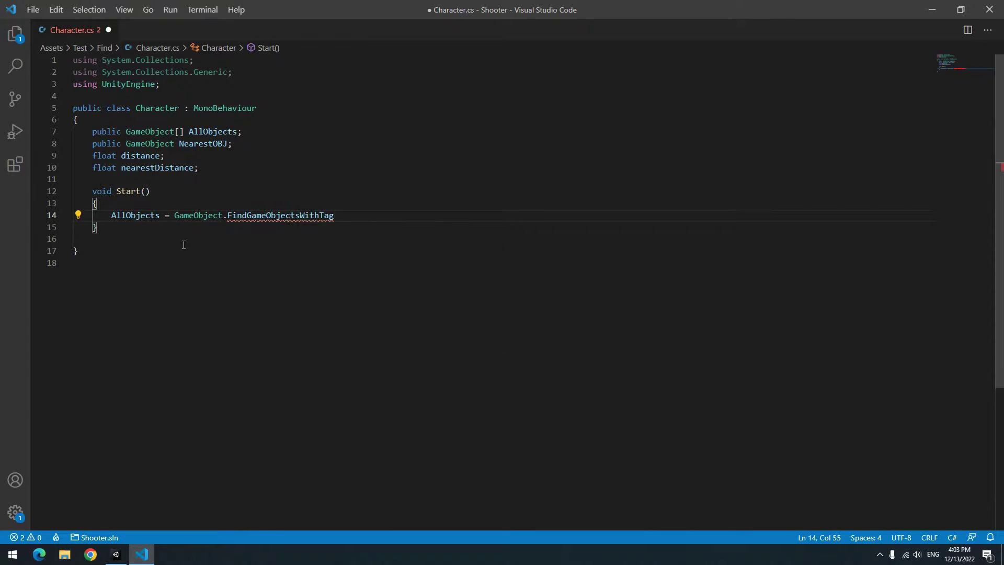
text(("OBJ");)
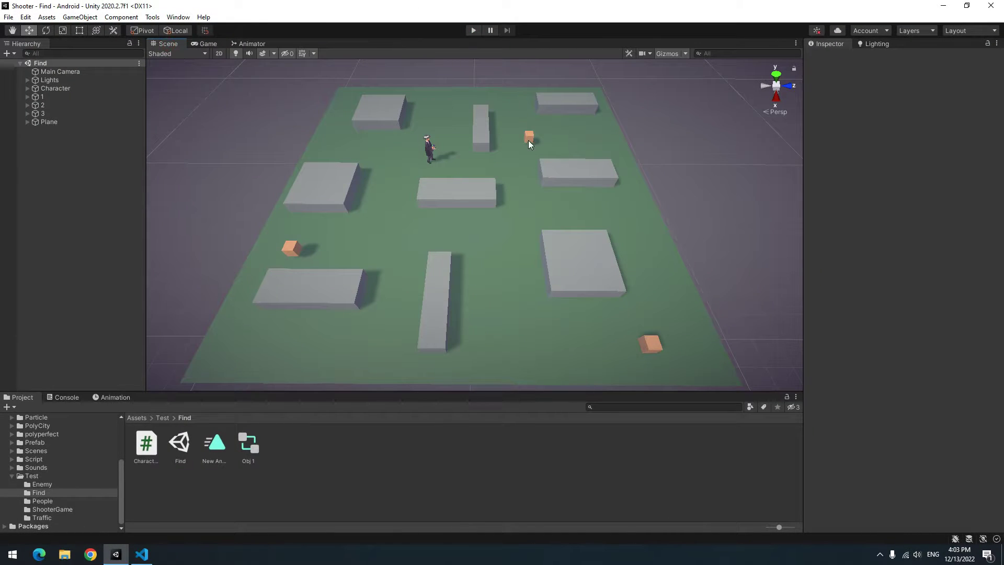
Create a new OBJ tag in the tag settings.
click(42, 97)
shift+click(43, 113)
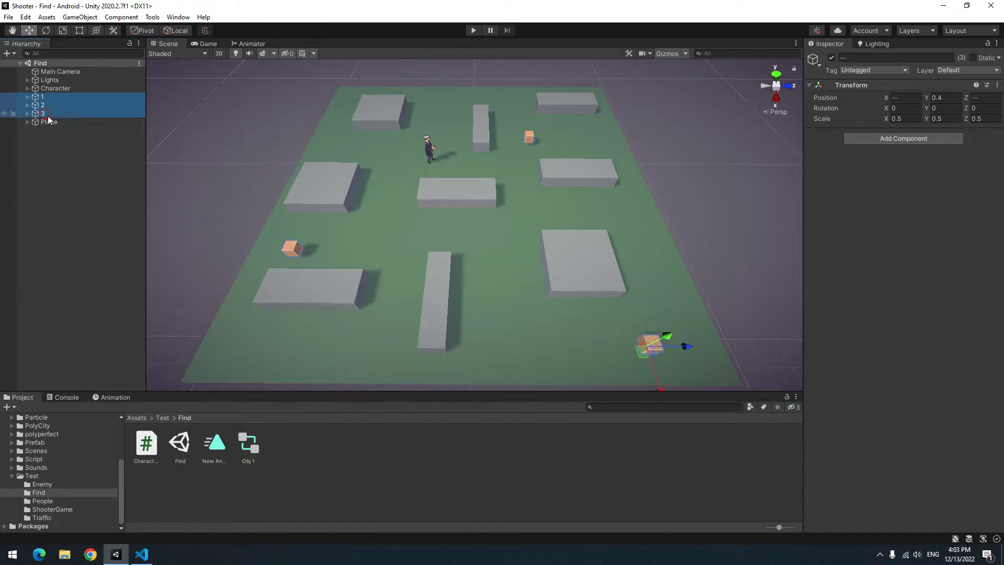
click(869, 70)
click(872, 261)
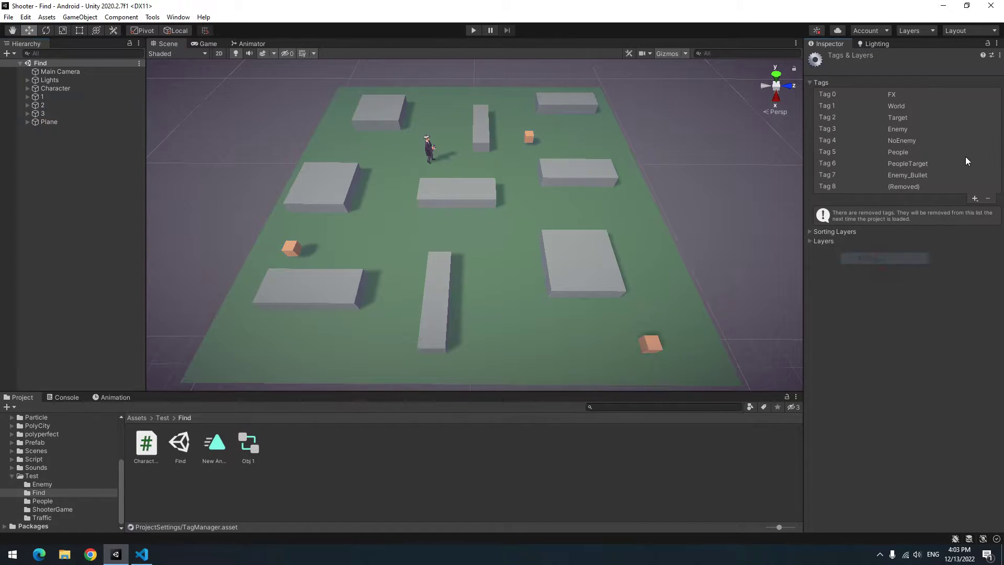
click(974, 202)
Assign the OBJ tag to cubes 1, 2 and 3.
click(42, 96)
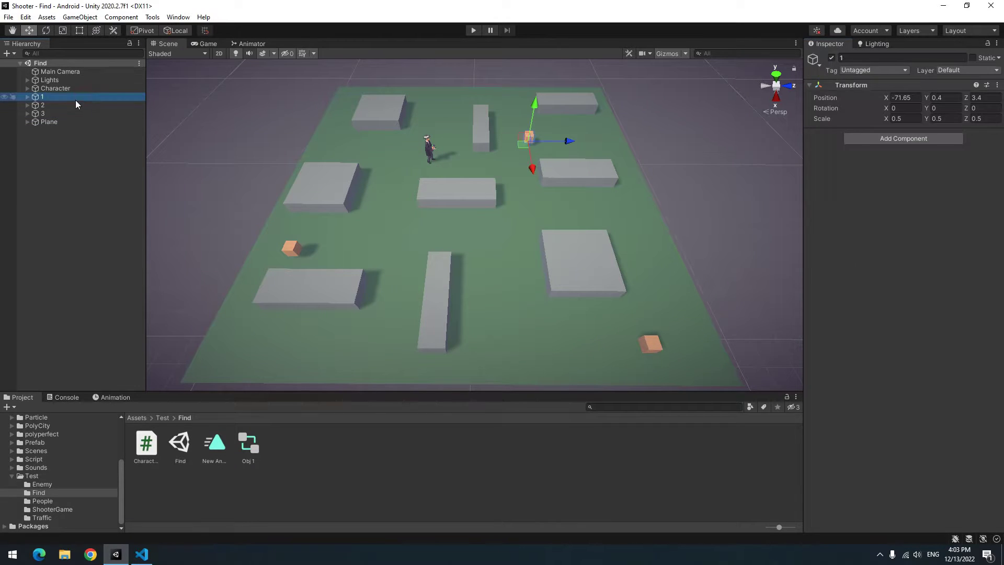
shift+click(42, 113)
click(868, 70)
click(886, 262)
Attach Character.cs to the Character object and enter Play mode.
click(208, 43)
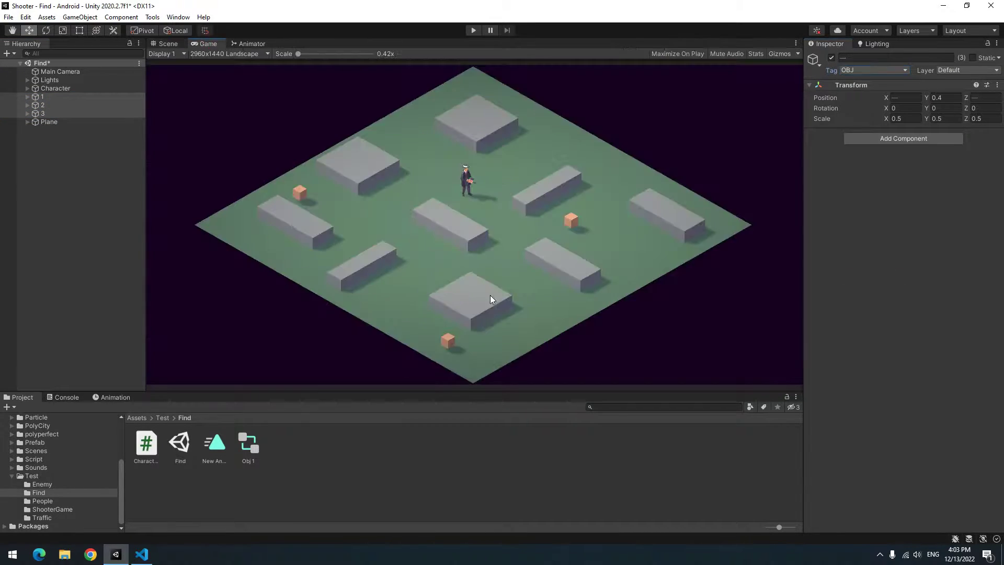
drag(146, 444, 901, 238)
key(ctrl+p)
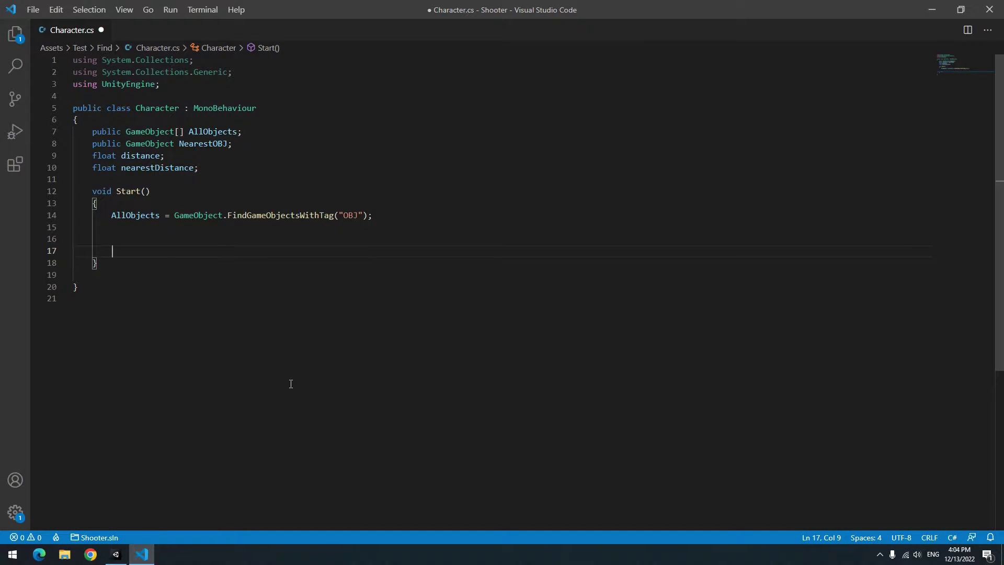
text(for)
Add a for loop over AllObjects.Length.
key(Tab)
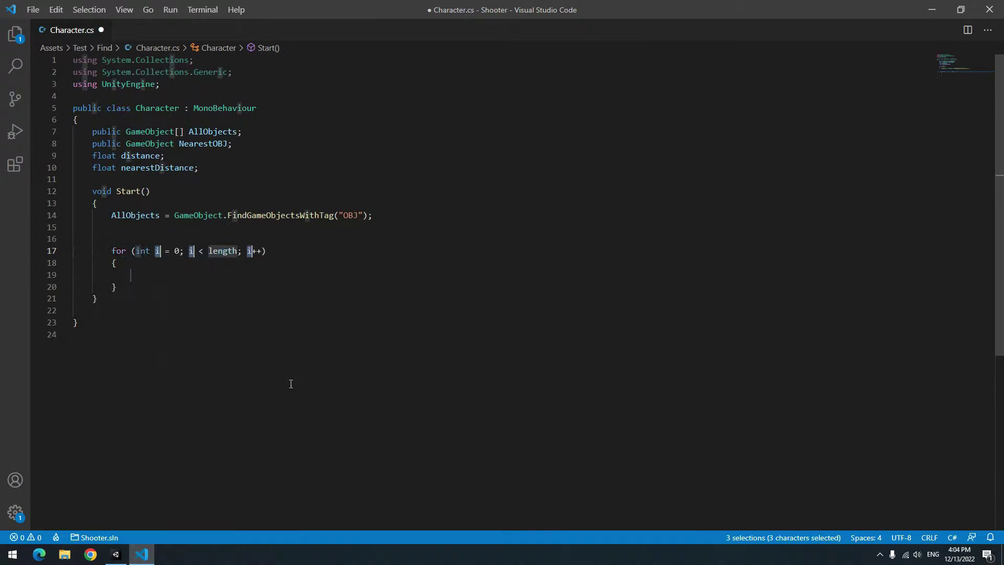
double_click(135, 215)
text(AllObjects.Length)
key(Tab)
text(distance = Vector3.Distance(this.transform.position , AllObjects[i].transform.position);)
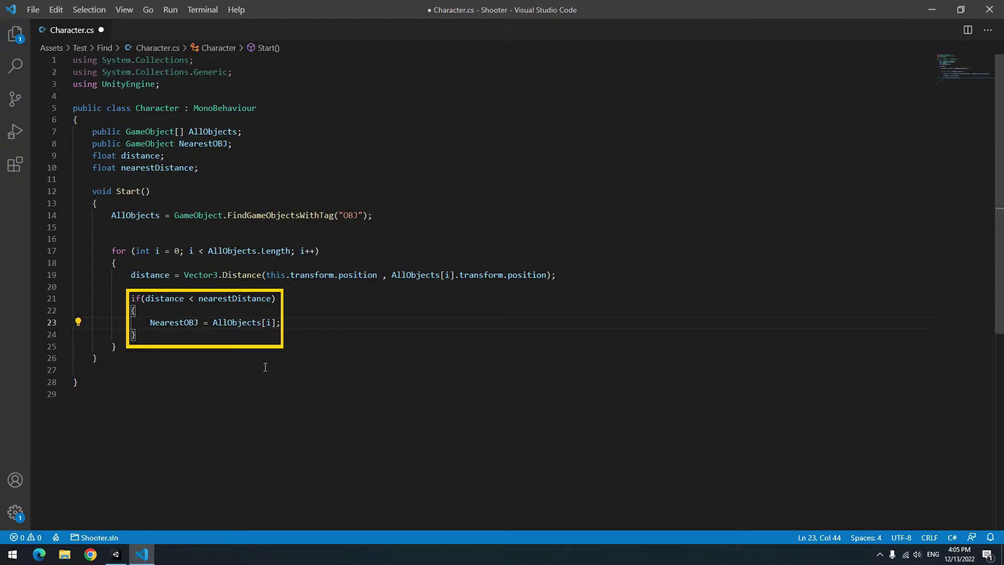
Complete the nearestDistance and distance updates, start nearestDistance at 10000, and save.
click(194, 167)
text(= 10000)
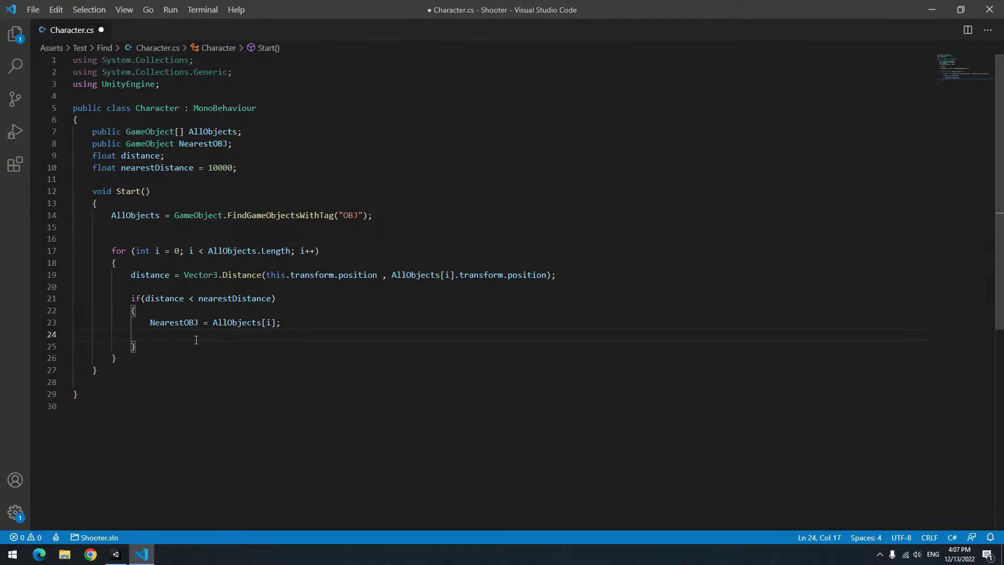
text(ne)
key(Tab)
text(= dis)
key(Tab)
key(ctrl+s)
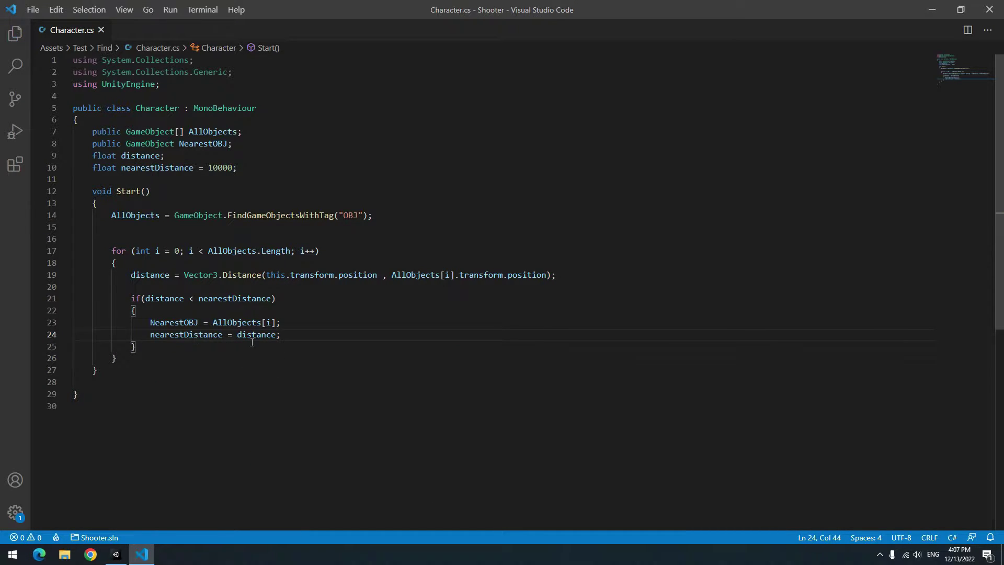
Play the scene in Unity to test nearest-object detection, then stop.
click(933, 10)
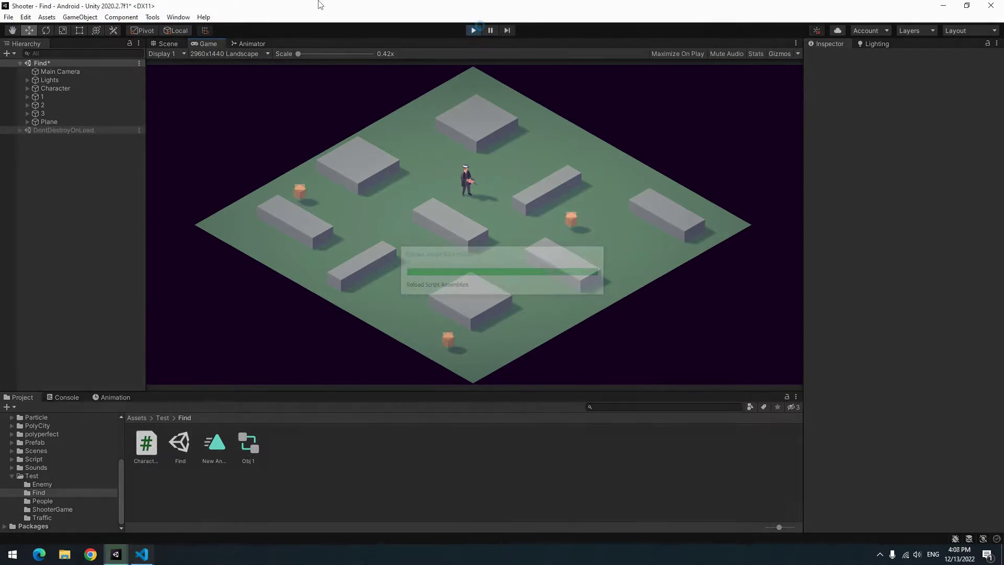
click(57, 87)
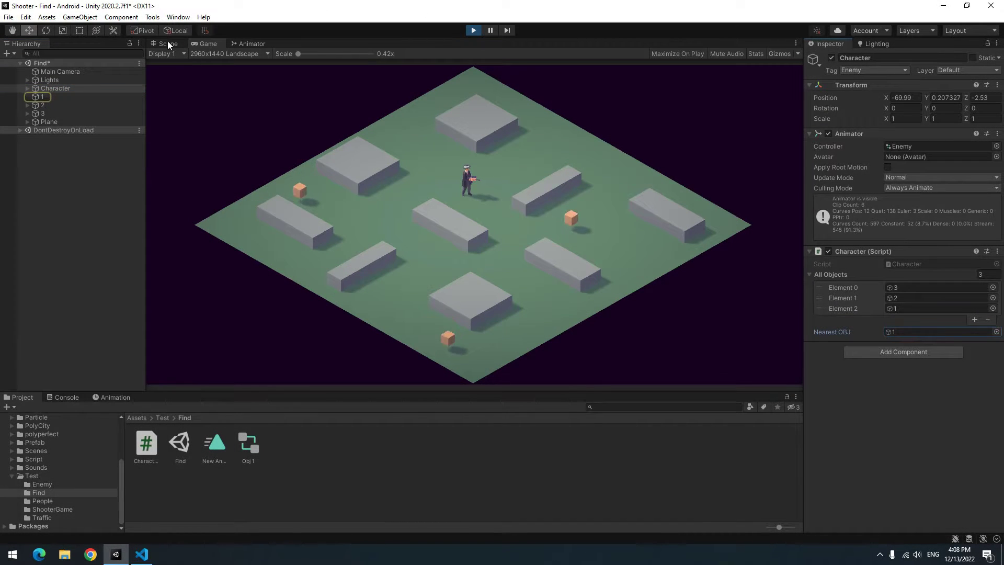
click(473, 30)
Move cube 1 elsewhere and cube 2 beside the character, replay, and clear selection.
drag(548, 204, 636, 244)
click(45, 105)
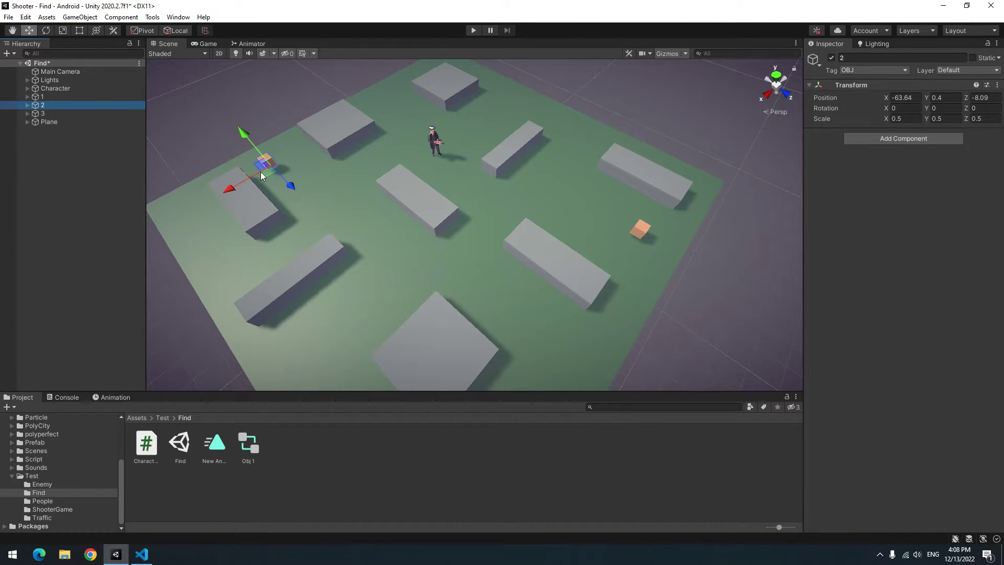
drag(262, 176, 463, 189)
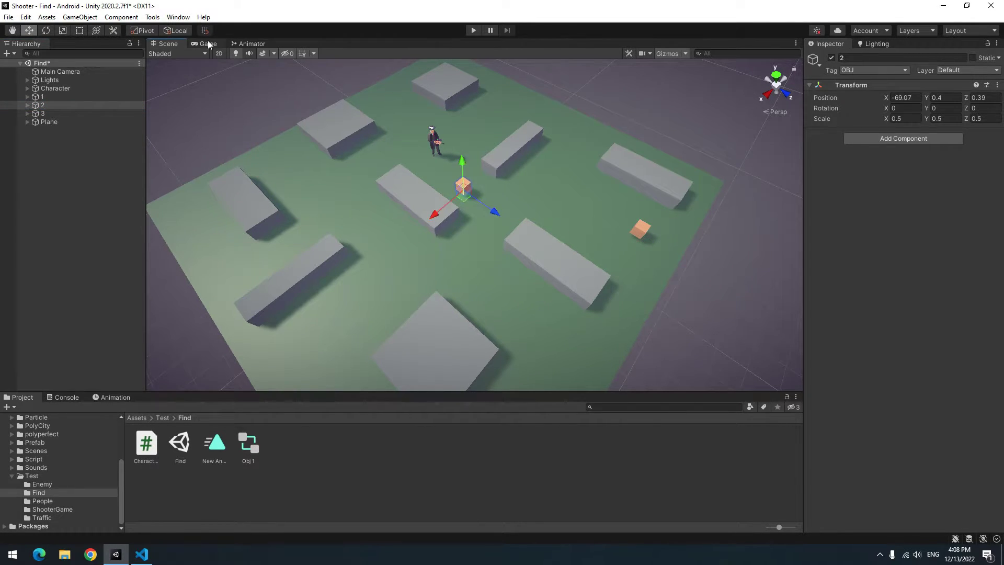
click(472, 30)
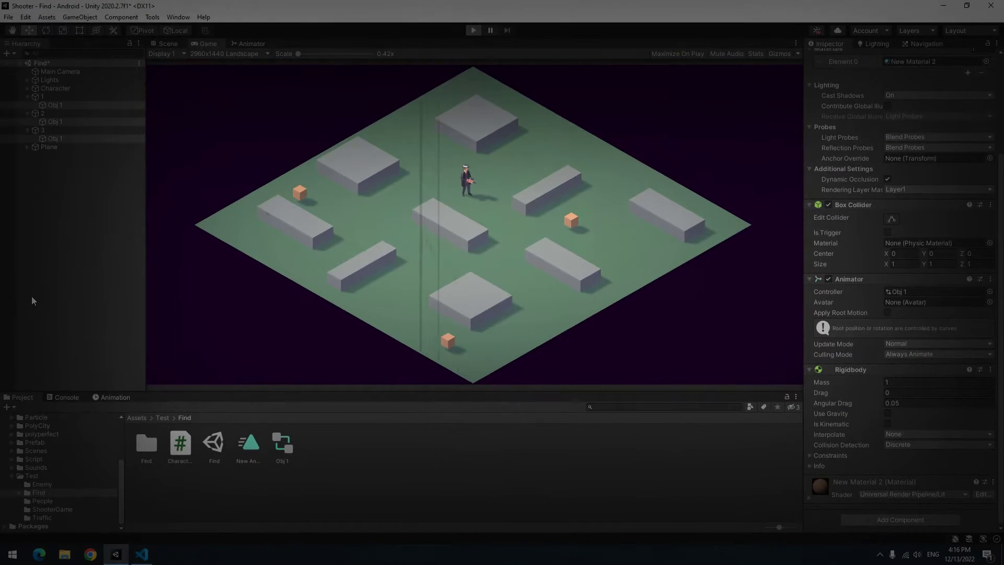
click(43, 293)
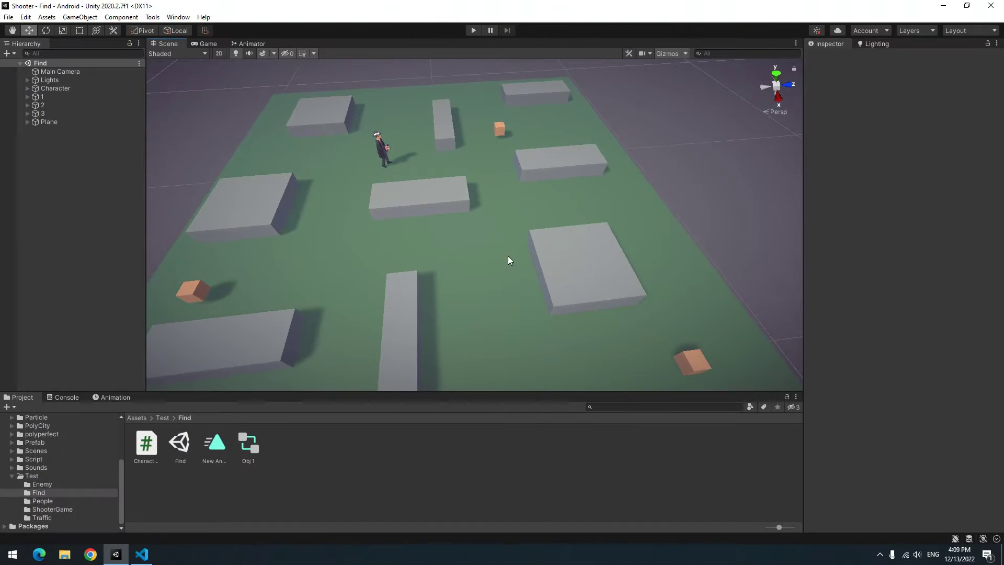
Mark the Plane and its child blocks as static.
double_click(49, 122)
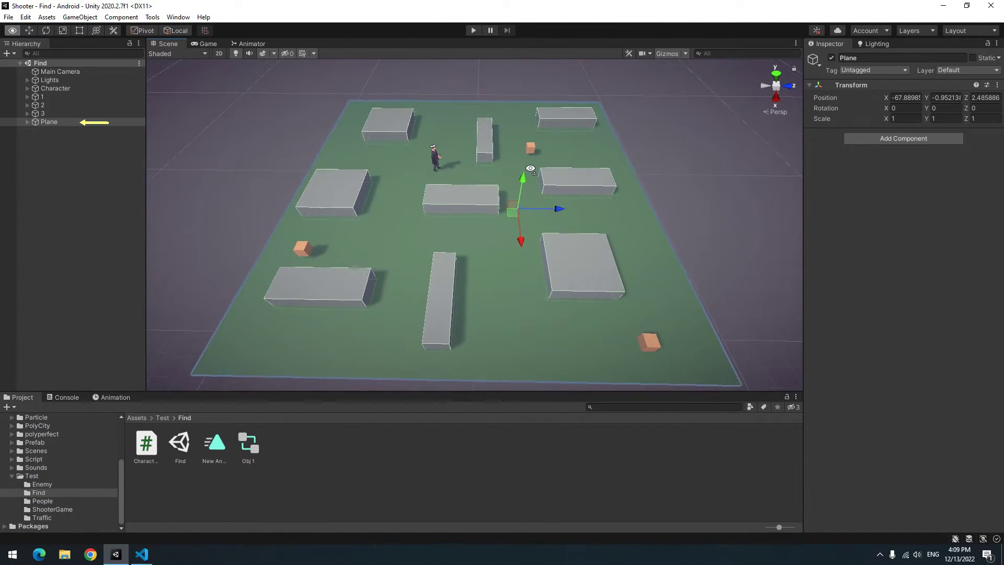
click(972, 58)
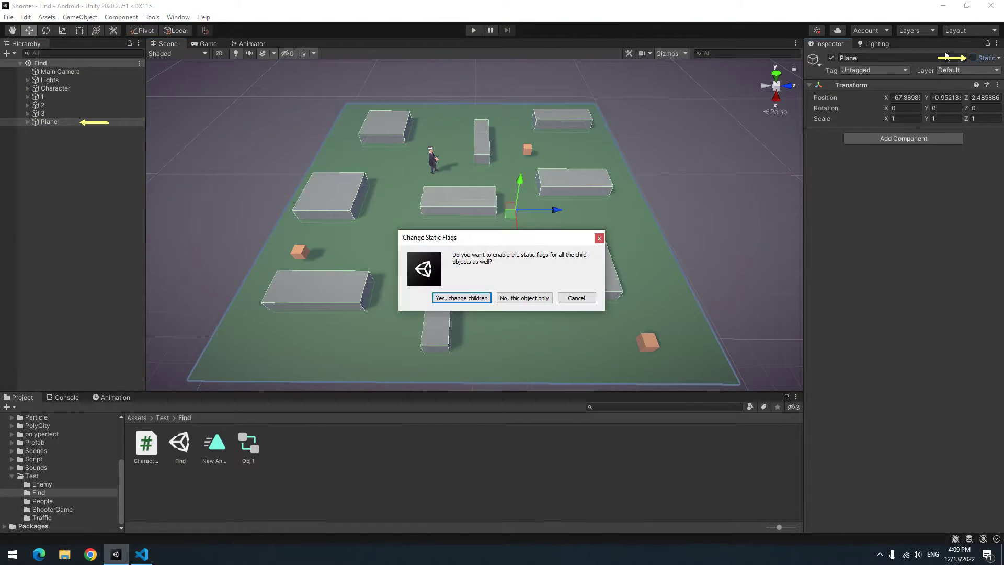
click(445, 297)
Bake a navmesh over the level from Window > AI > Navigation.
click(178, 16)
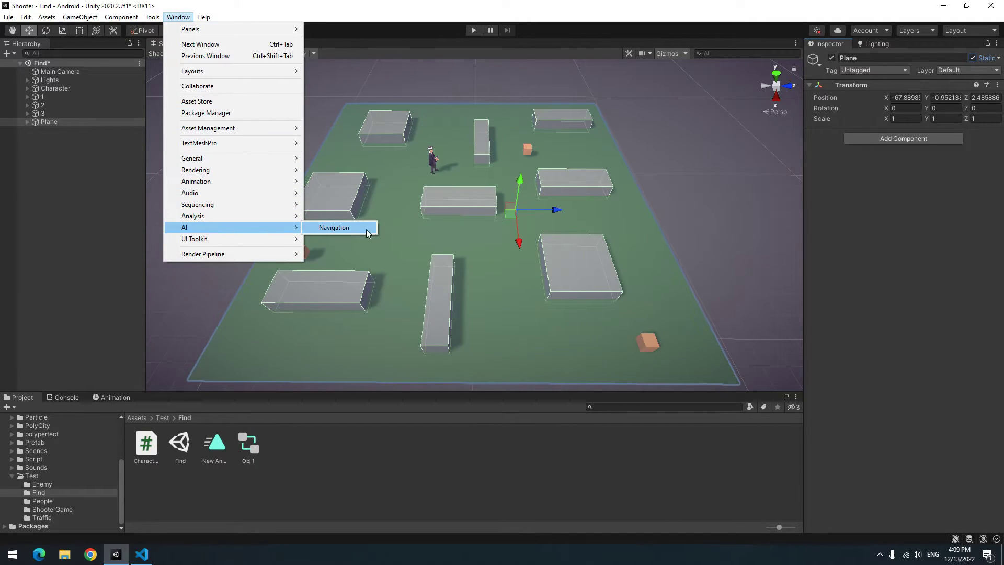
click(333, 227)
click(913, 59)
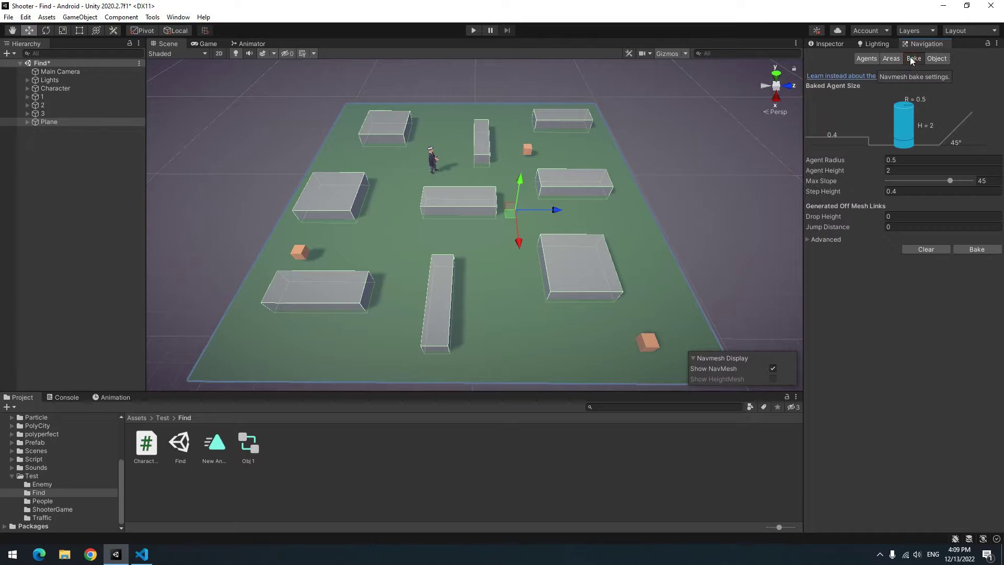
click(972, 249)
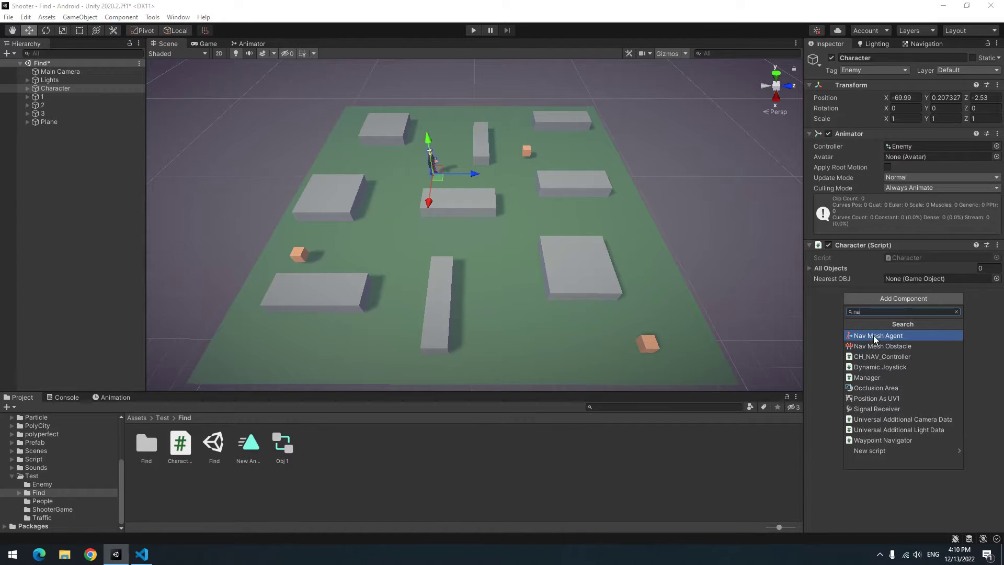
Add a Nav Mesh Agent to the Character and add the UnityEngine.AI import.
click(875, 336)
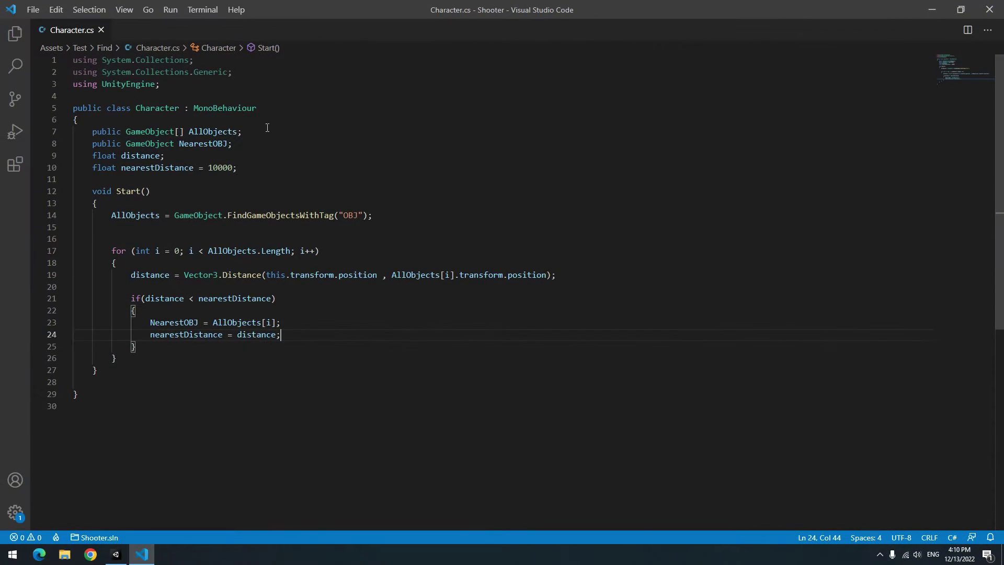
click(212, 89)
key(Return)
text(using UnityEngine.AI;)
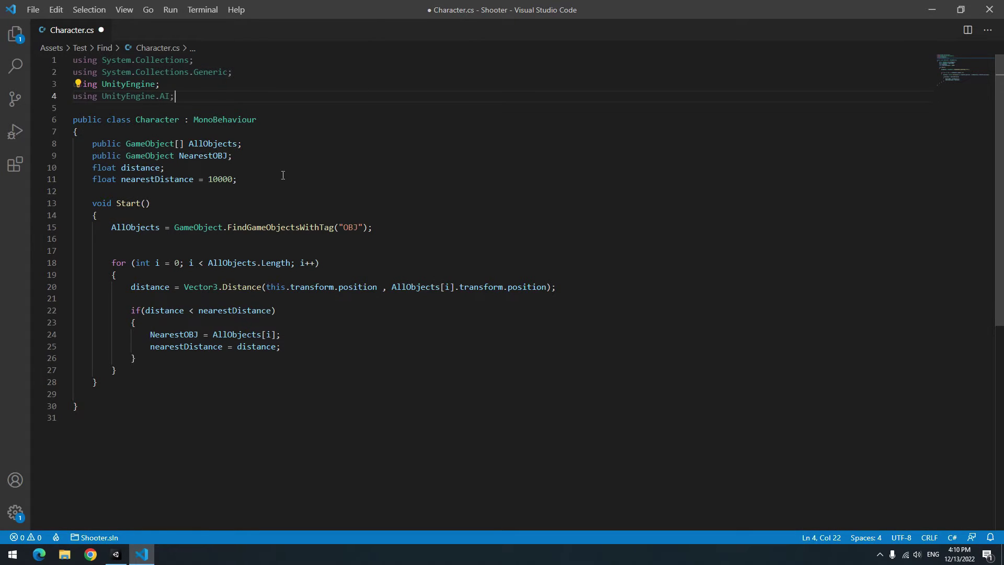
Declare public NavMeshAgent navigation and set its destination to NearestOBJ.transform.position.
click(266, 168)
key(Return)
key(Return)
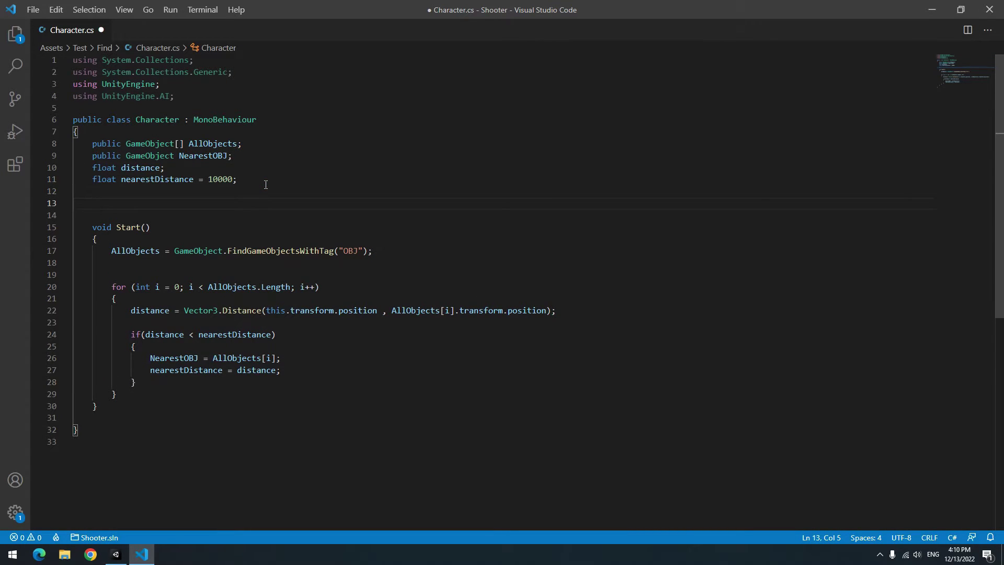
text(public NavMeshAgent navigation;)
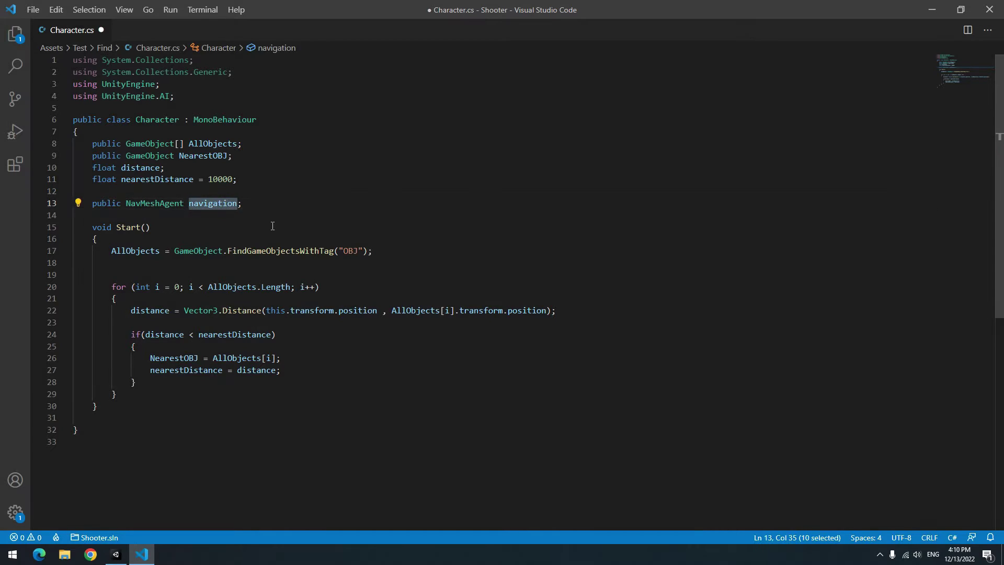
text(.)
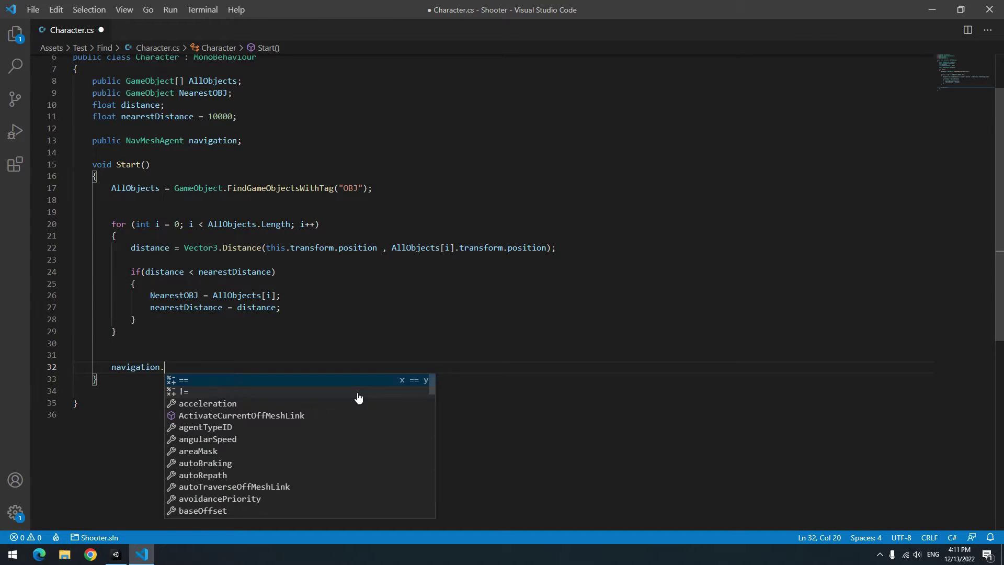
text(de)
key(Tab)
text(= N)
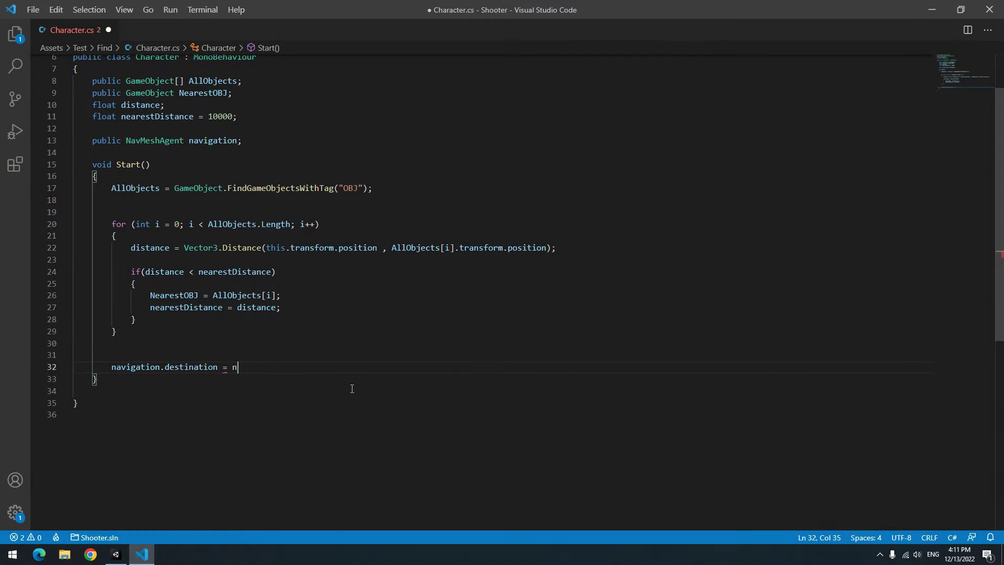
text(earestOBJ.transform.po)
key(Tab)
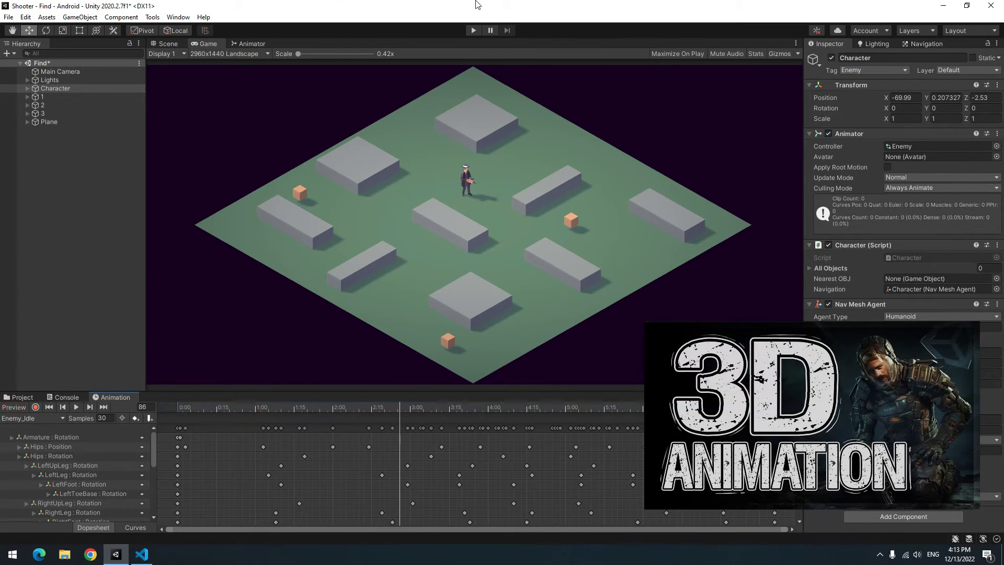
Play-test the character walking to the nearest cube, stop, and save the collision code.
click(250, 45)
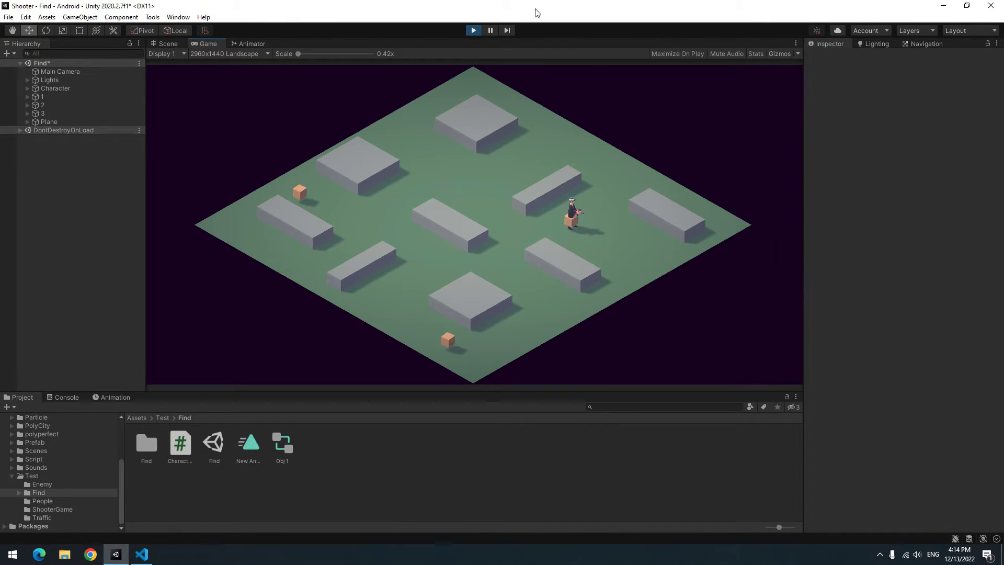
click(473, 30)
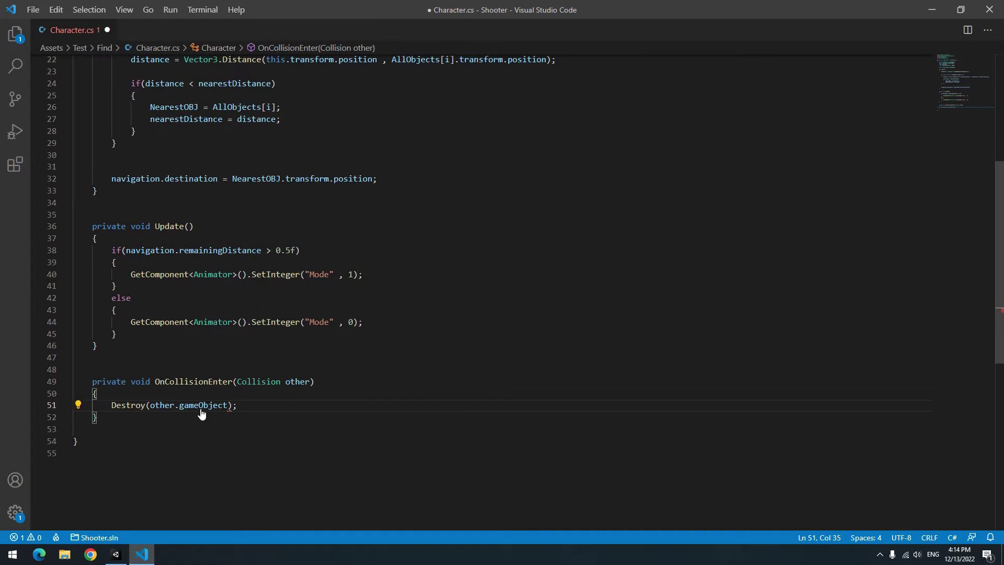
key(ctrl+s)
Add a Capsule Collider to the Character, then open the component search for the cubes.
click(929, 9)
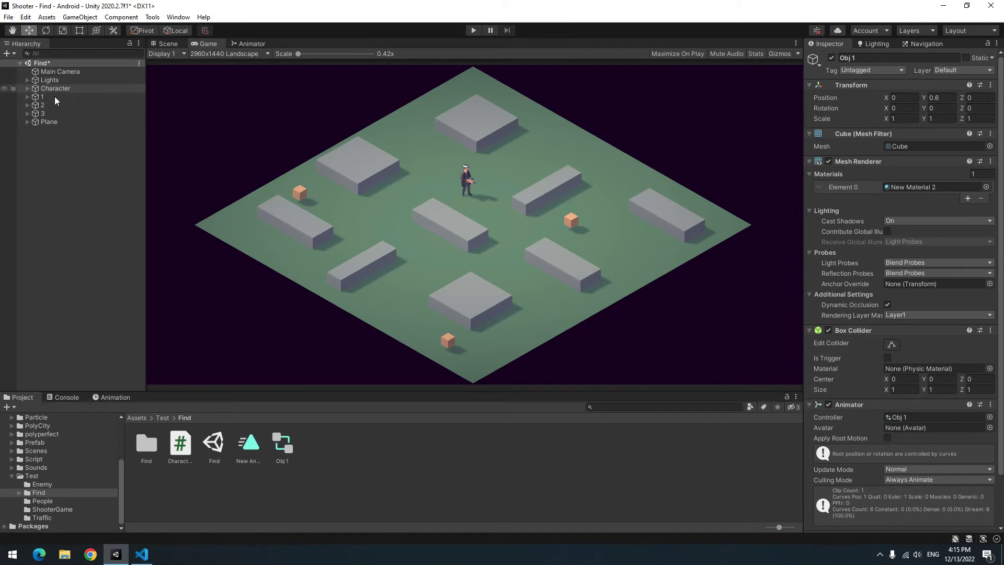
click(62, 88)
click(903, 516)
click(867, 497)
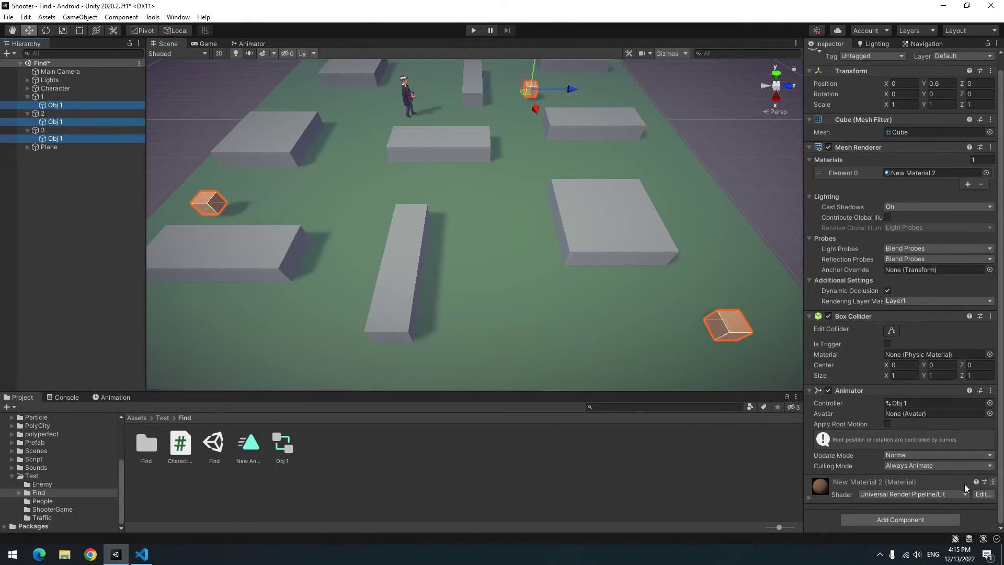
click(902, 519)
text(ri)
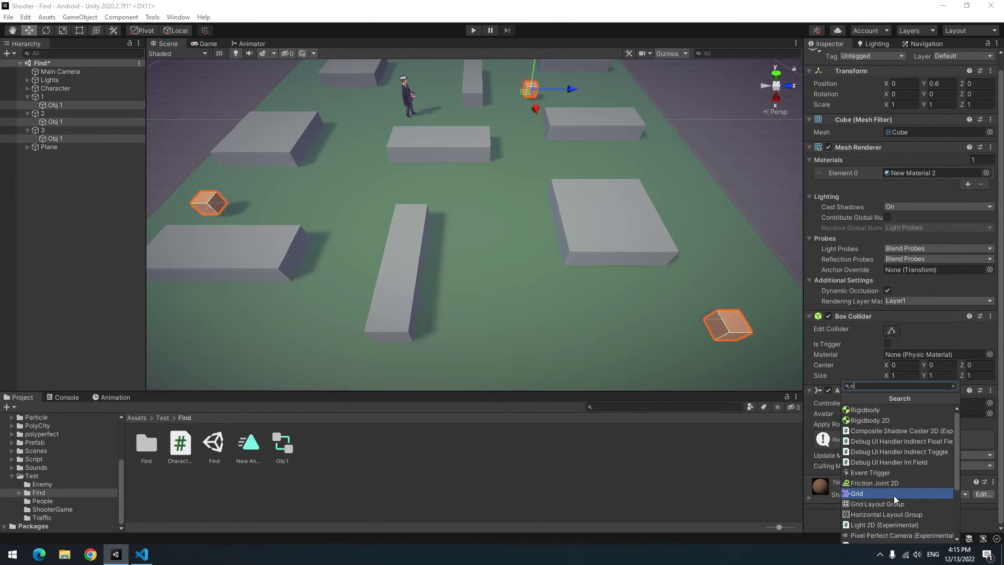